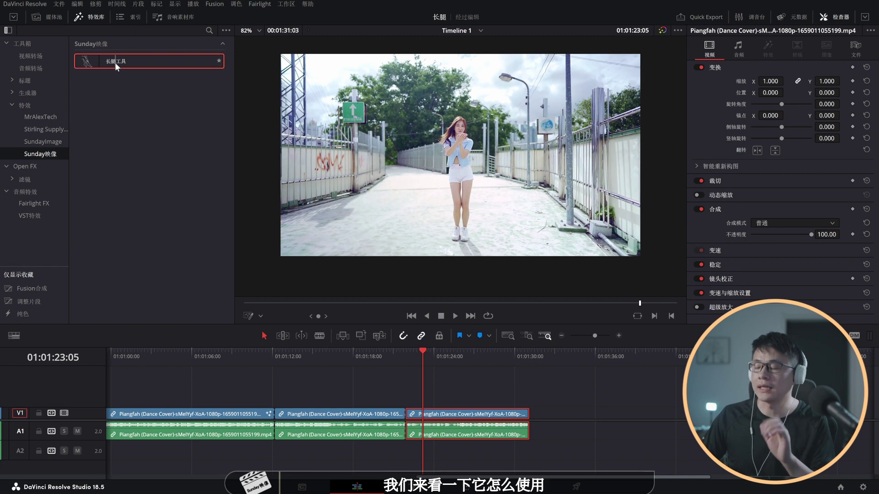
- Apply the 长腿工具 effect to the third clip on V1, open its effect controls and show the Fusion overlay in the viewer
{"action": "left_click_drag", "start_coordinate": [115, 62], "coordinate": [444, 416]}
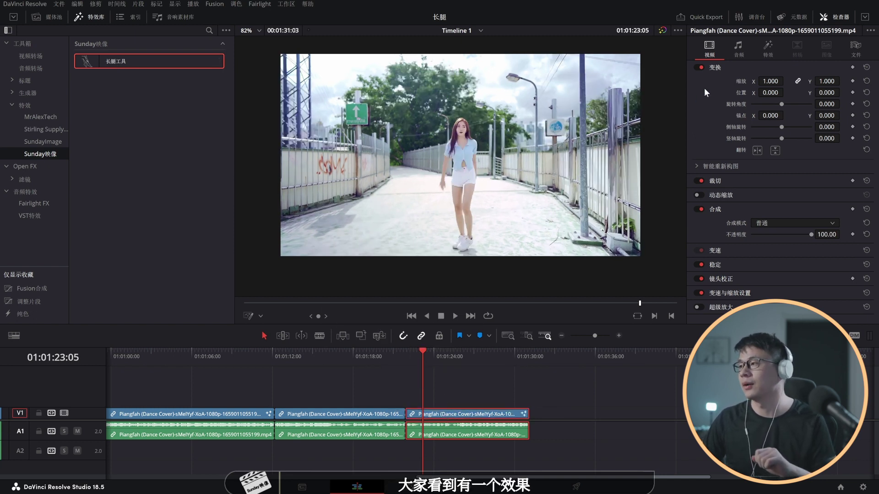
{"action": "left_click", "coordinate": [766, 50]}
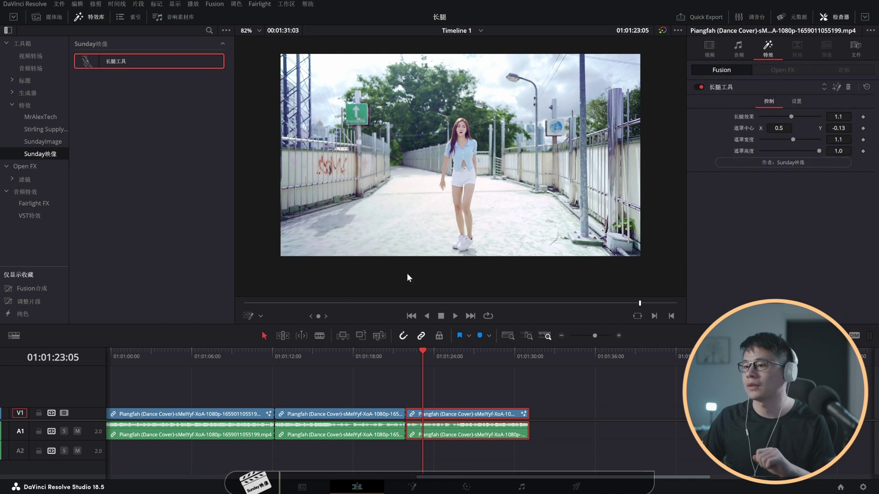
{"action": "left_click", "coordinate": [251, 316]}
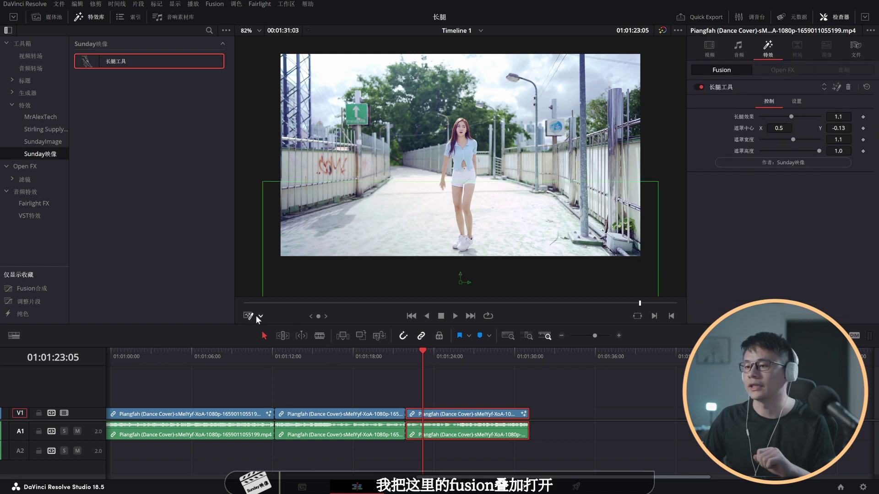
{"action": "left_click", "coordinate": [261, 316]}
{"action": "left_click", "coordinate": [262, 375]}
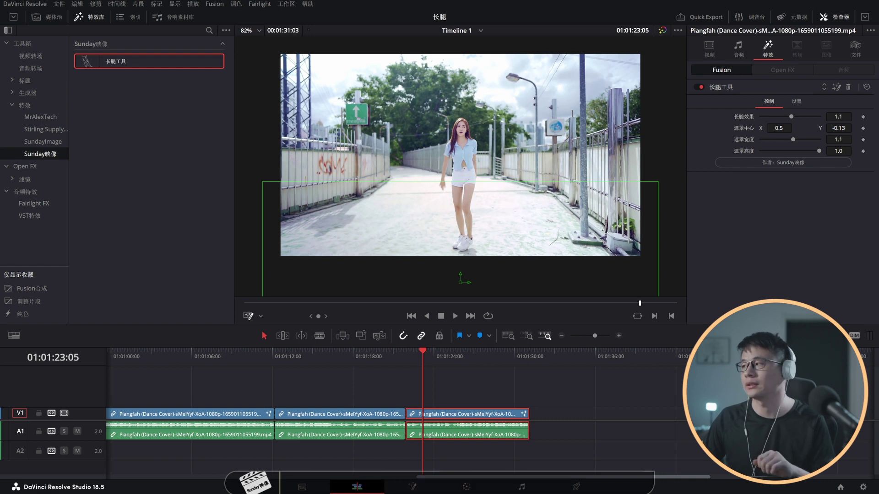
- Set the mask centre (遮罩中心) Y to -0.264, compare the effect off and on, and hide the Fusion overlay
{"action": "left_click_drag", "start_coordinate": [839, 128], "coordinate": [777, 128]}
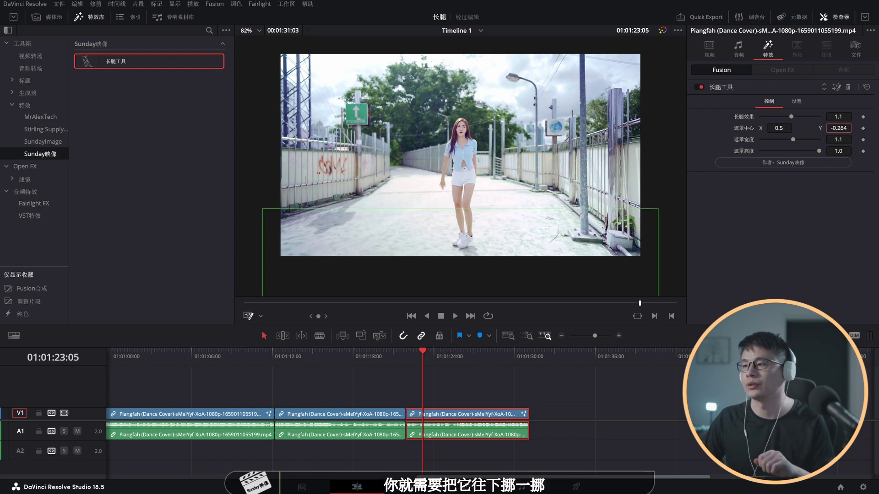
{"action": "left_click", "coordinate": [699, 86]}
{"action": "left_click", "coordinate": [698, 87]}
{"action": "left_click", "coordinate": [697, 87]}
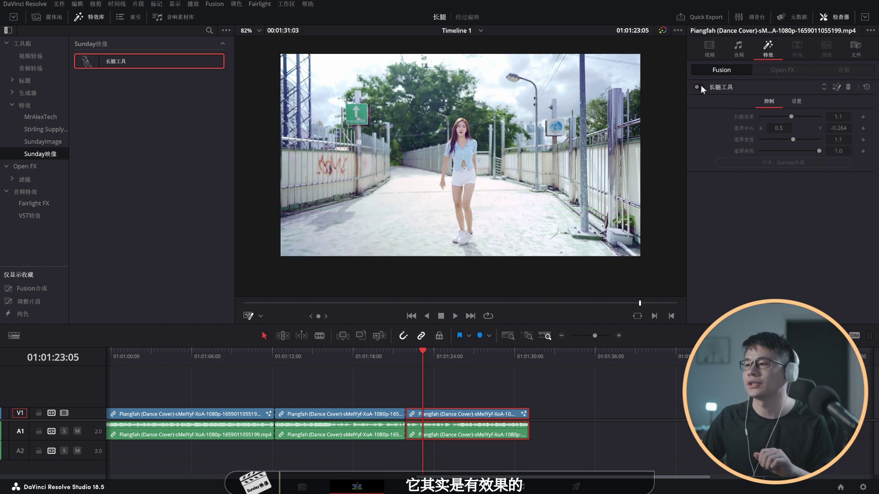
{"action": "left_click", "coordinate": [698, 86]}
{"action": "left_click", "coordinate": [248, 315]}
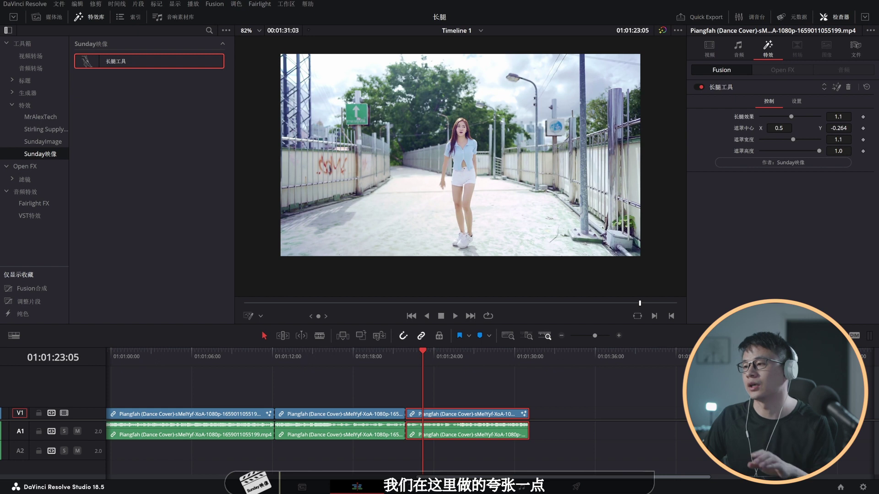
- Raise the leg-lengthening strength (长腿效果) to 1.197 and compare the image with the effect off and on
{"action": "left_click_drag", "start_coordinate": [839, 117], "coordinate": [878, 117]}
{"action": "left_click", "coordinate": [700, 87]}
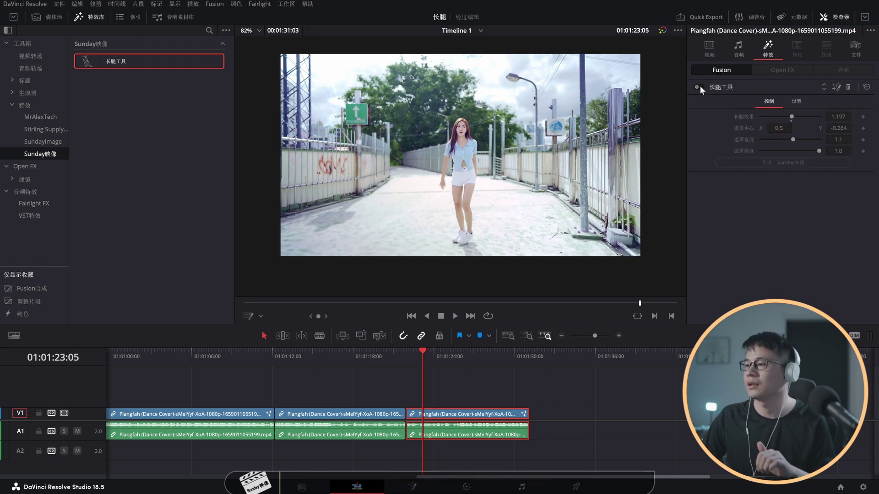
{"action": "left_click", "coordinate": [700, 87]}
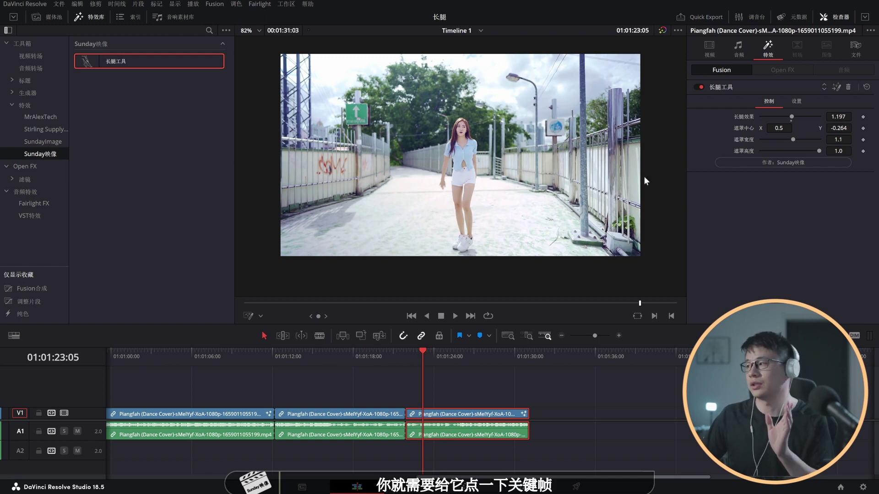
- Keyframe the mask centre at 01:01:23:05, show the Fusion overlay, and set the centre's Y to -0.341 at the clip's start
{"action": "left_click", "coordinate": [863, 129]}
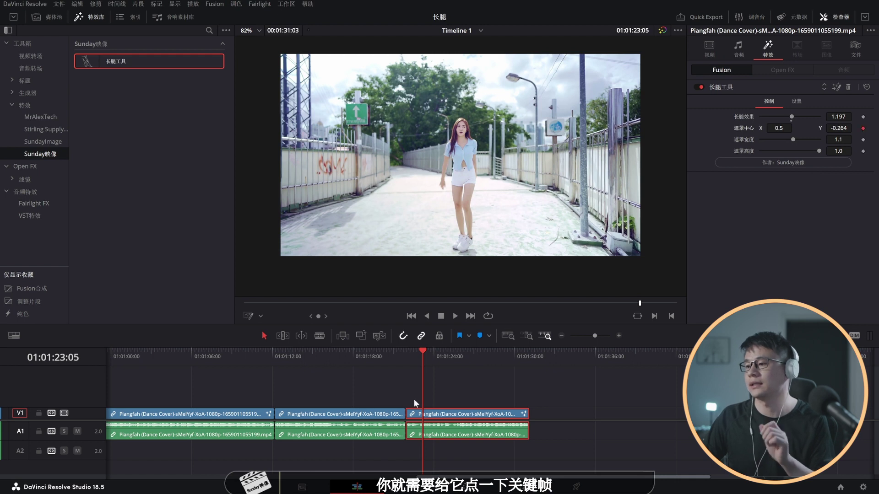
{"action": "left_click", "coordinate": [248, 316]}
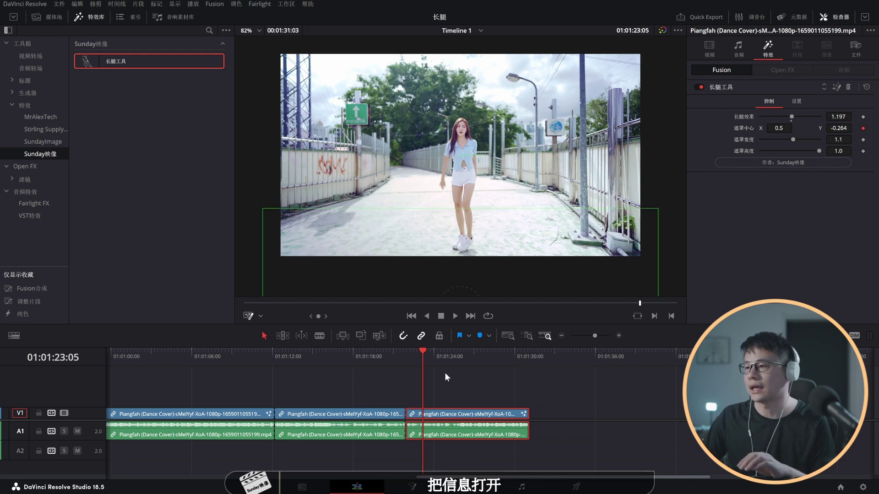
{"action": "left_click_drag", "start_coordinate": [421, 352], "coordinate": [406, 352]}
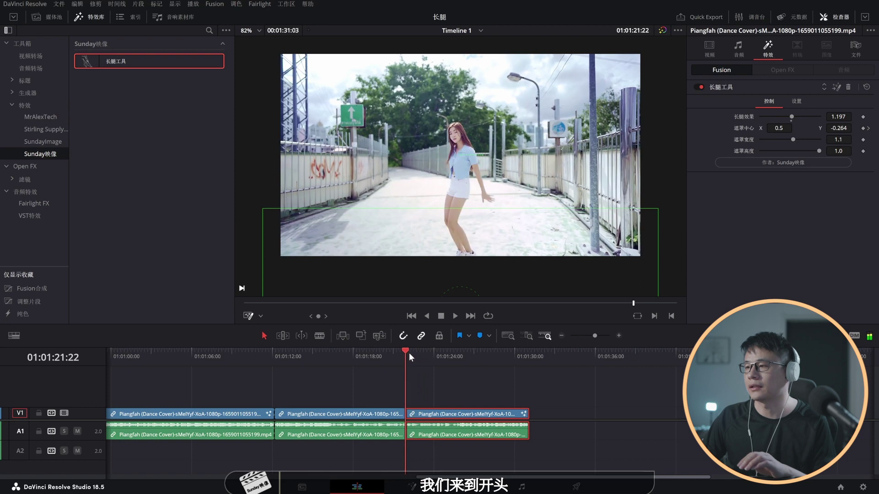
{"action": "left_click_drag", "start_coordinate": [838, 128], "coordinate": [803, 128]}
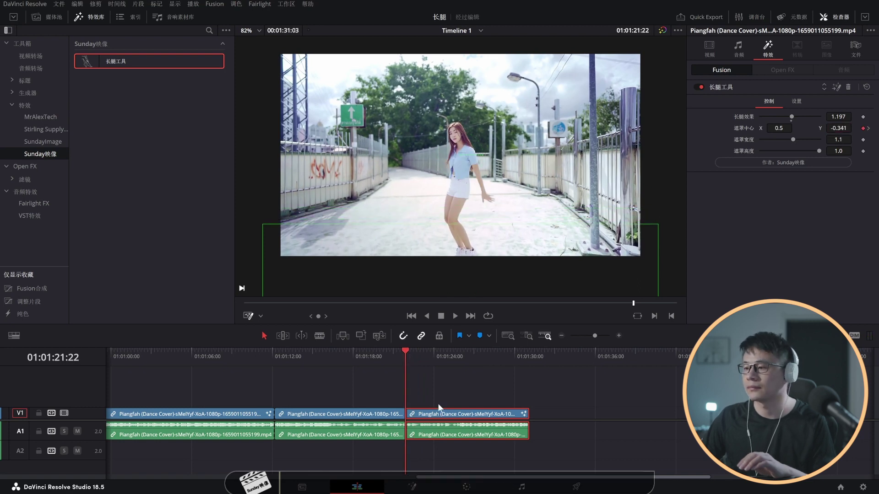
- Keyframe the mask centre Y at -0.187 at 01:01:25:10 and raise it further at 01:01:28:02
{"action": "left_click_drag", "start_coordinate": [405, 350], "coordinate": [452, 350]}
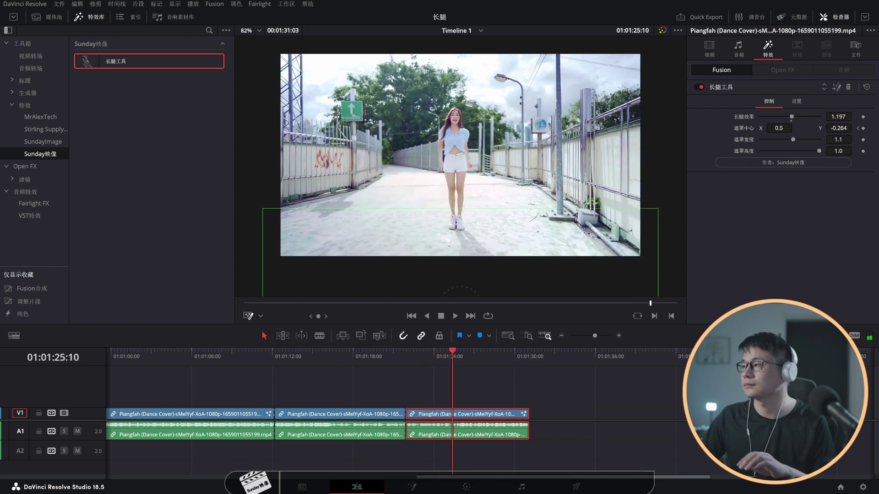
{"action": "left_click_drag", "start_coordinate": [839, 128], "coordinate": [873, 128]}
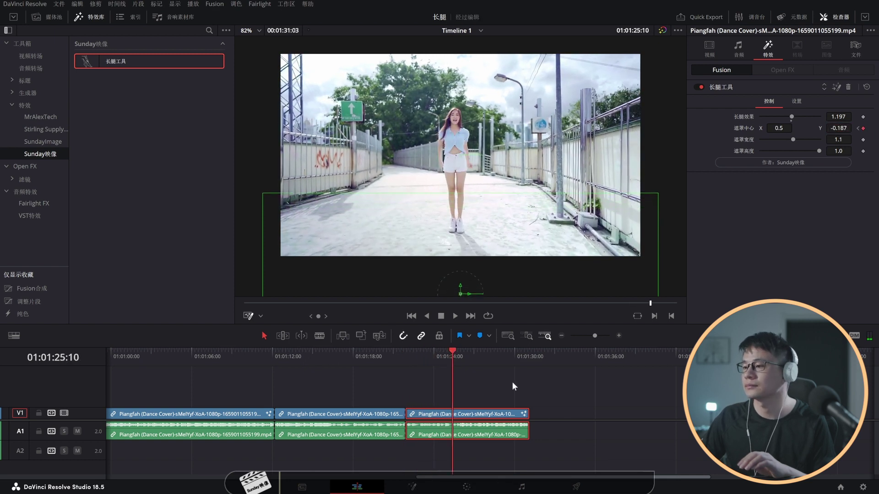
{"action": "left_click_drag", "start_coordinate": [453, 349], "coordinate": [487, 347]}
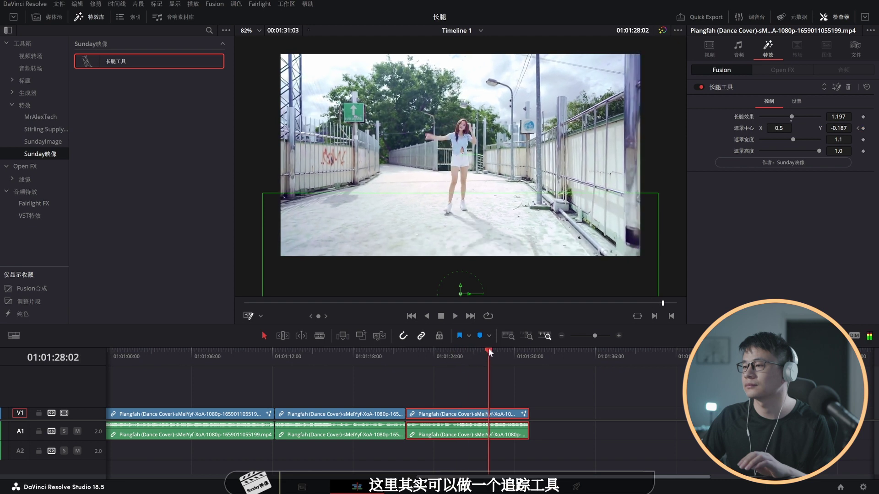
{"action": "left_click_drag", "start_coordinate": [838, 129], "coordinate": [864, 128]}
- Play the third clip from its start without the Fusion overlay, stop at 01:01:27:14 and compare the effect off and on
{"action": "left_click_drag", "start_coordinate": [489, 359], "coordinate": [405, 349]}
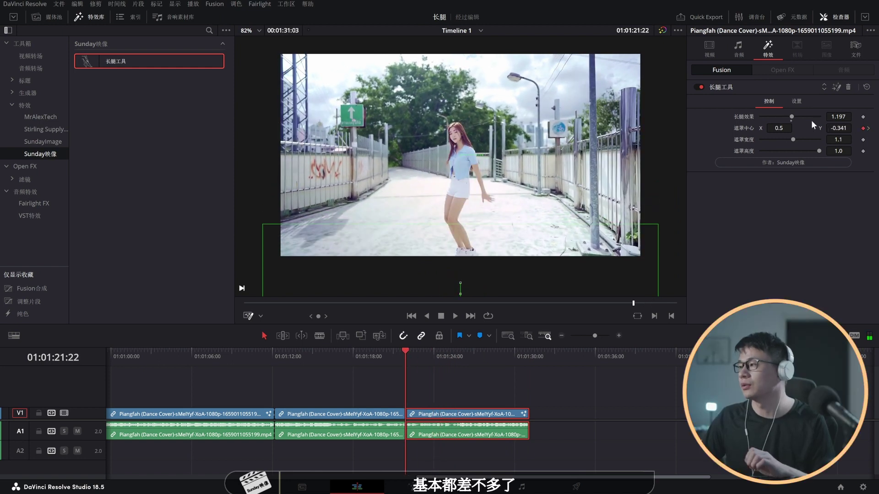
{"action": "left_click", "coordinate": [247, 317]}
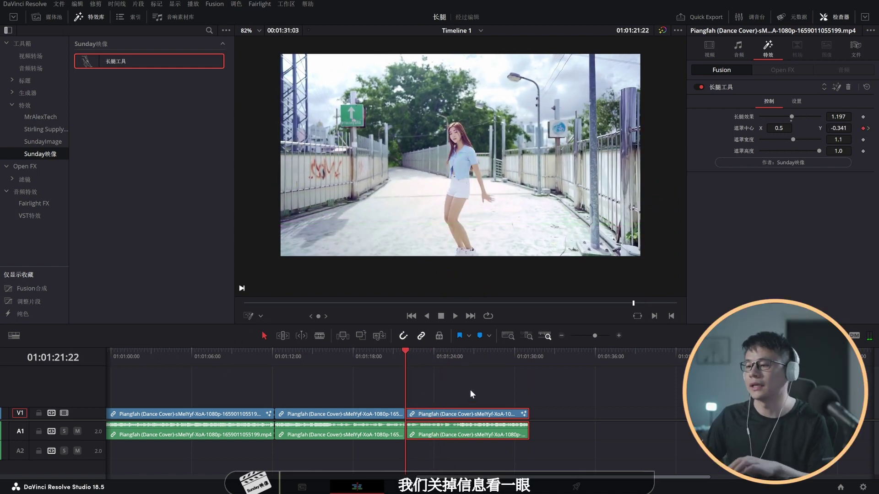
{"action": "key", "text": "space"}
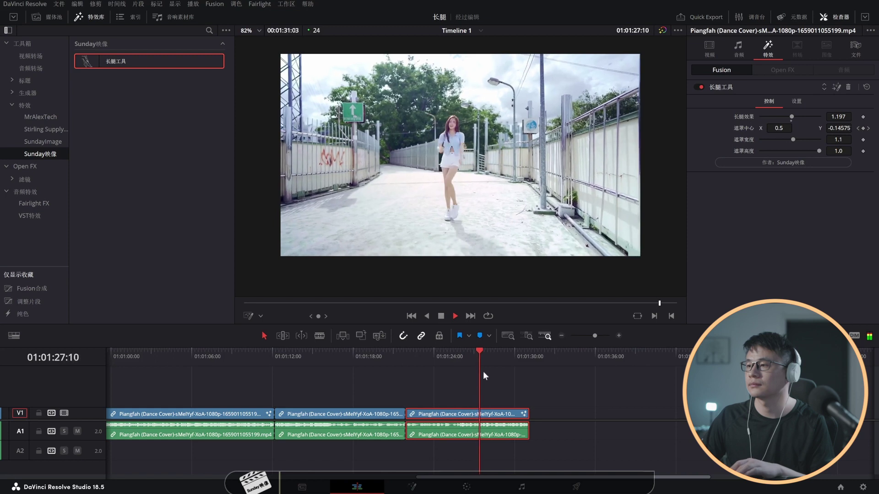
{"action": "key", "text": "space"}
{"action": "left_click", "coordinate": [699, 87]}
{"action": "left_click", "coordinate": [700, 87]}
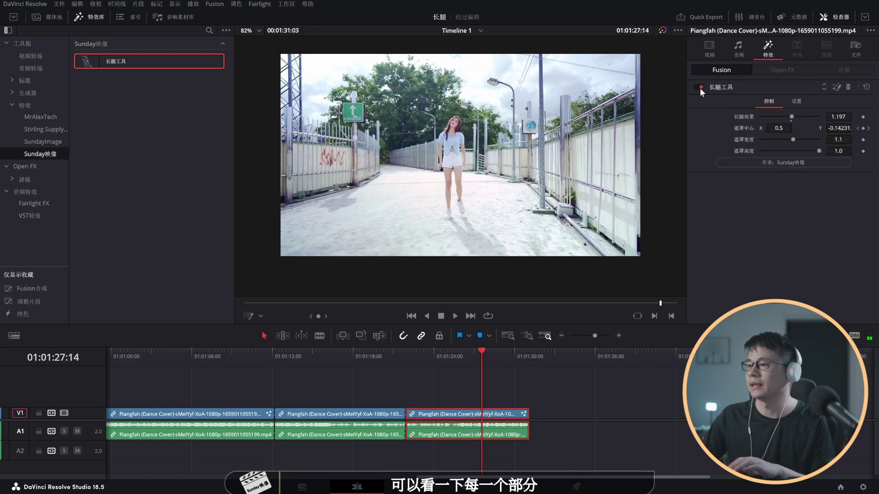
{"action": "left_click", "coordinate": [700, 87]}
{"action": "left_click", "coordinate": [699, 87]}
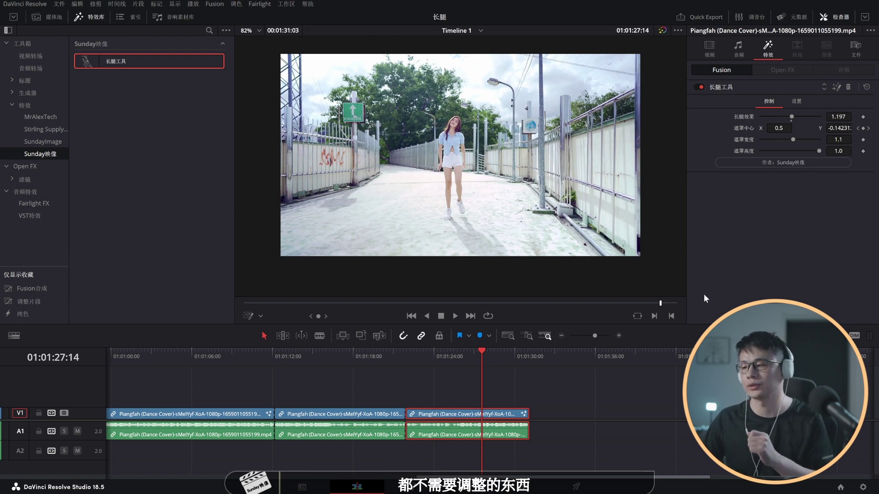
- At 01:01:24:10, set the mask centre Y to -0.064 and reduce the leg-lengthening strength (长腿效果) to 1.089
{"action": "left_click", "coordinate": [439, 353]}
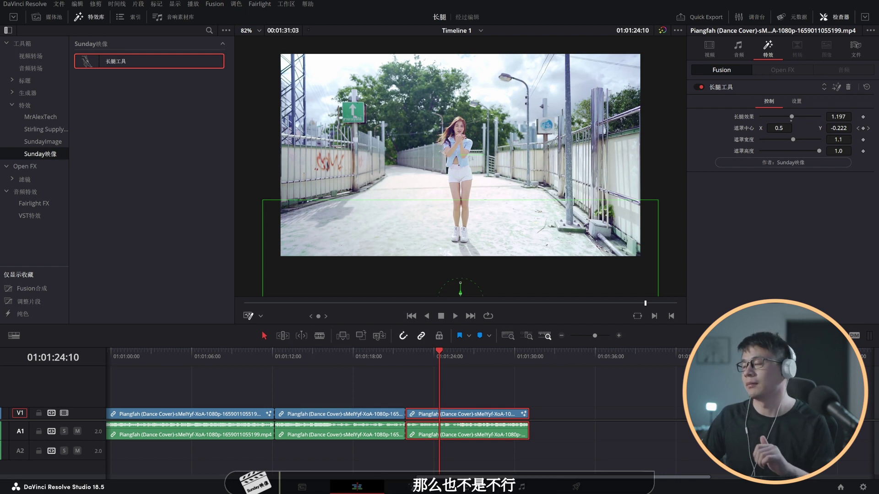
{"action": "left_click_drag", "start_coordinate": [838, 129], "coordinate": [873, 128]}
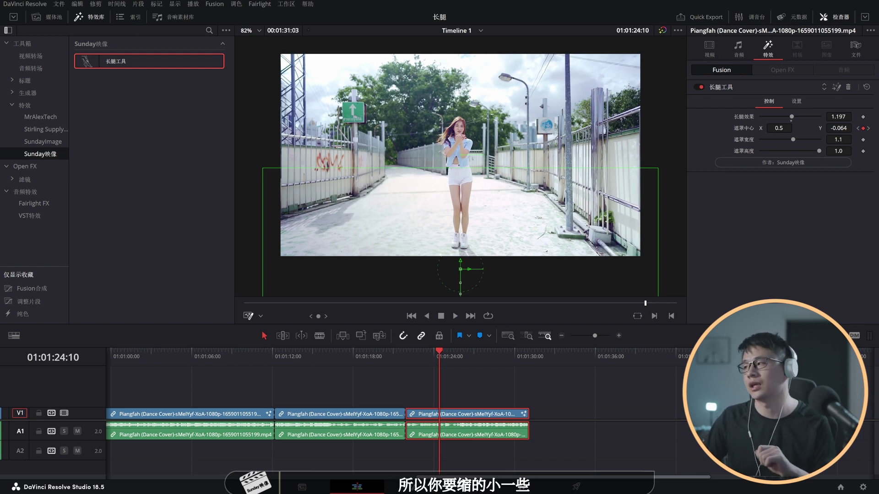
{"action": "left_click_drag", "start_coordinate": [838, 117], "coordinate": [789, 117]}
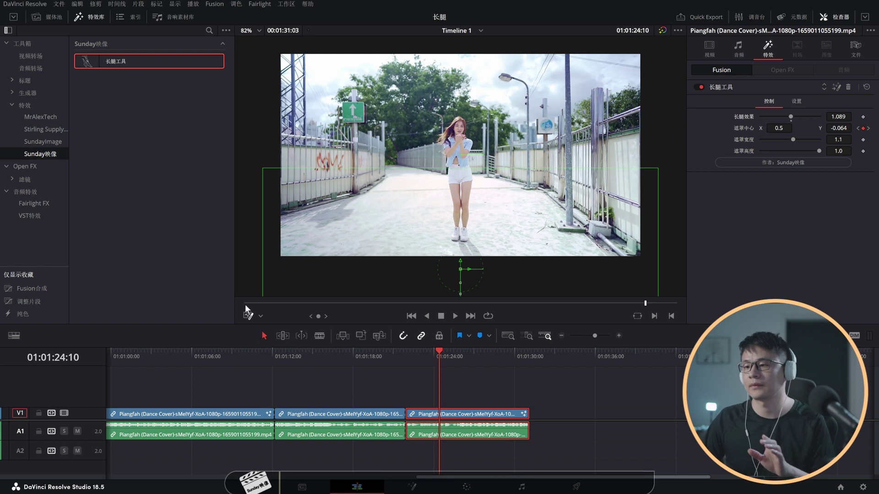
- Hide the Fusion overlay and compare the frame at 01:01:24:10 with the 长腿工具 effect off and on
{"action": "left_click", "coordinate": [248, 316]}
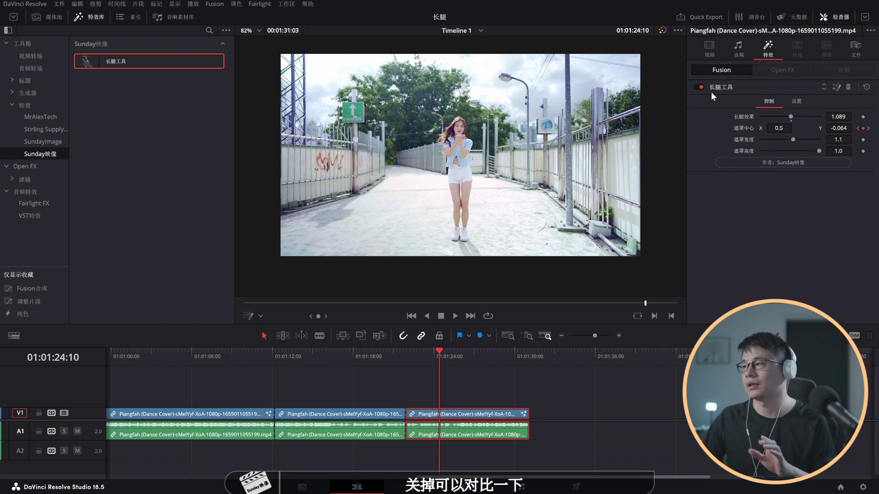
{"action": "left_click", "coordinate": [699, 88]}
{"action": "left_click", "coordinate": [699, 88]}
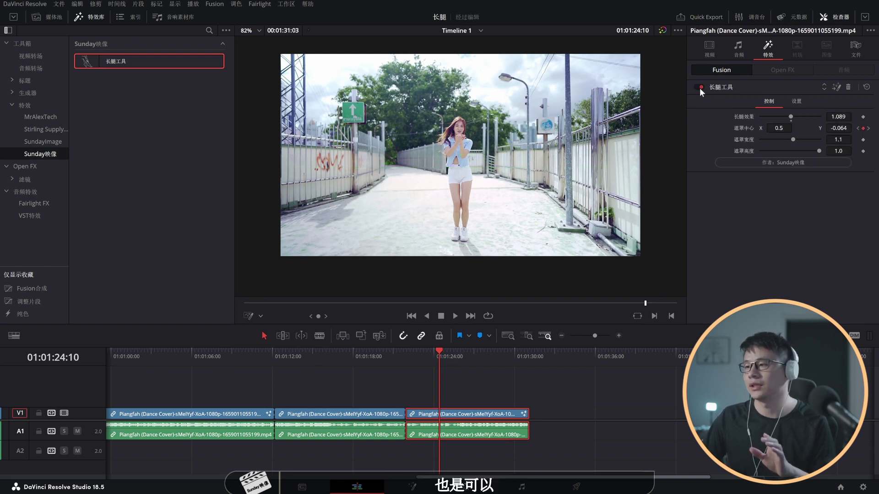
{"action": "left_click", "coordinate": [699, 88]}
{"action": "left_click", "coordinate": [699, 88]}
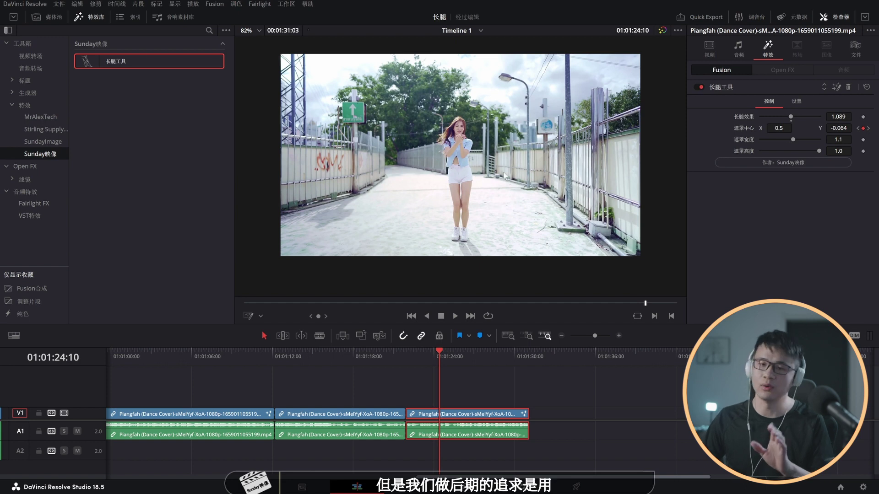